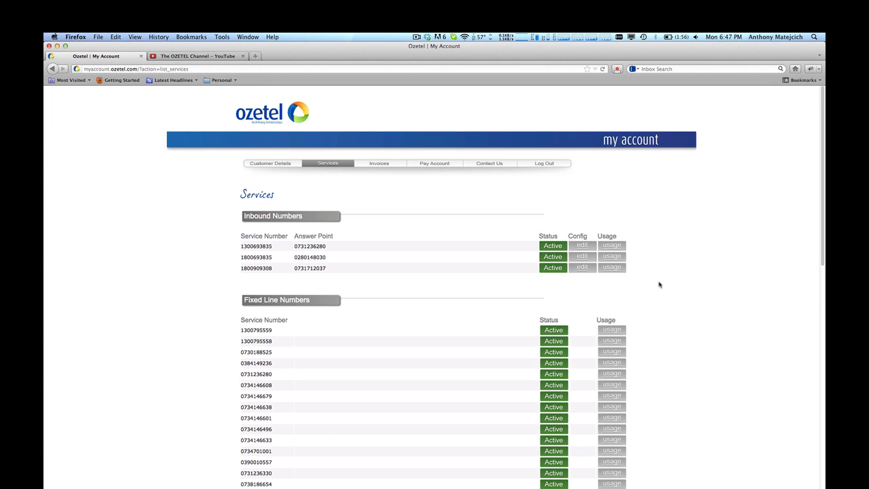
Open the configuration of the first service listed under Click To Call for editing.
scroll(659, 285, down, 10)
scroll(658, 285, down, 5)
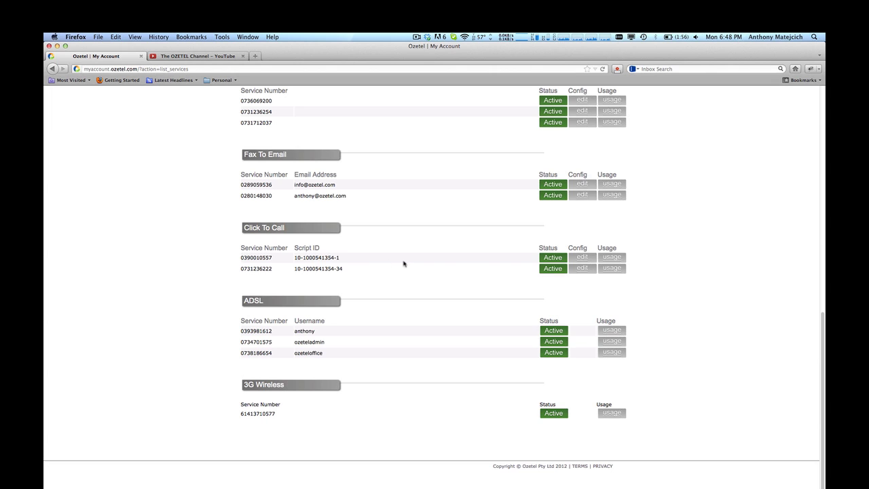
click(582, 258)
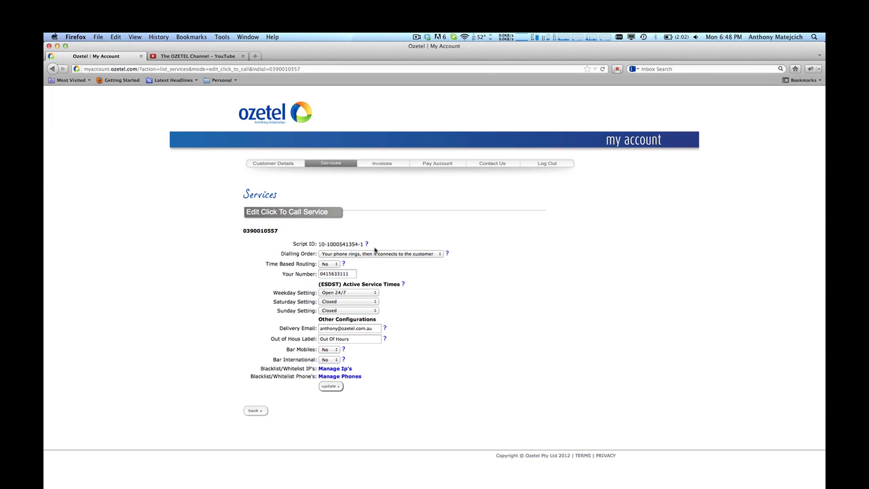
Set the Click To Call service's dialling order to "The Customers phone rings, then it calls you.".
mouse_move(367, 245)
click(381, 255)
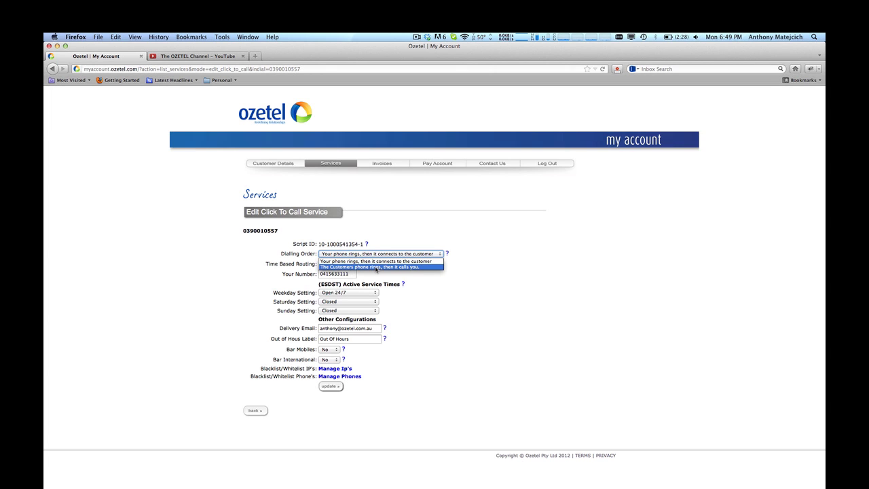
click(376, 266)
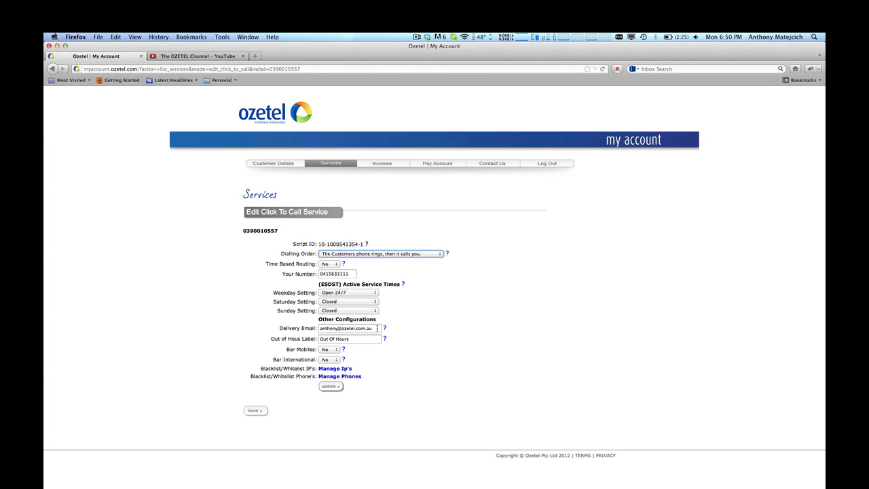
Replace the delivery email with the company's general info address and save the Click To Call settings.
click(378, 329)
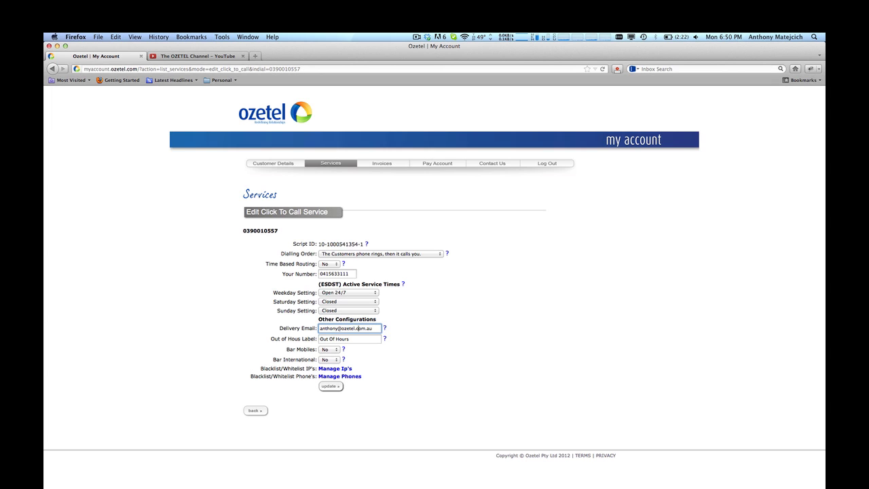
key(BackSpace)
key(BackSpace)
key(BackSpace)
key(BackSpace)
key(BackSpace)
key(BackSpace)
key(BackSpace)
text(info)
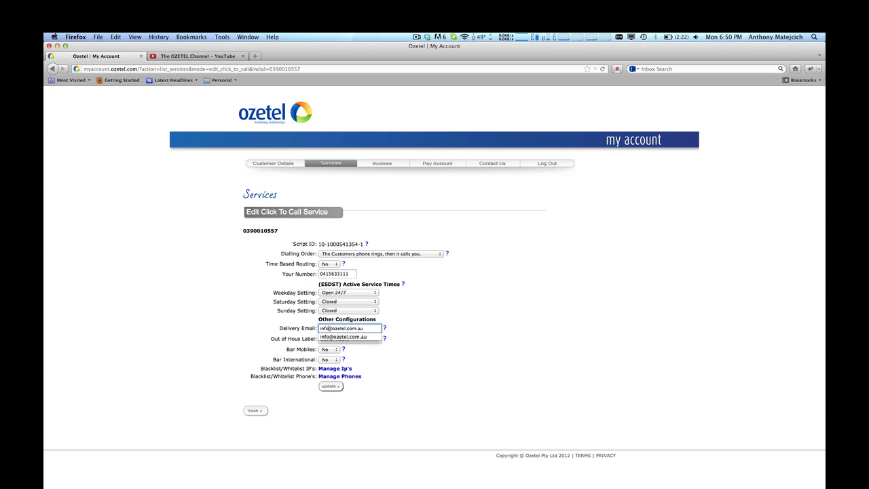
click(355, 337)
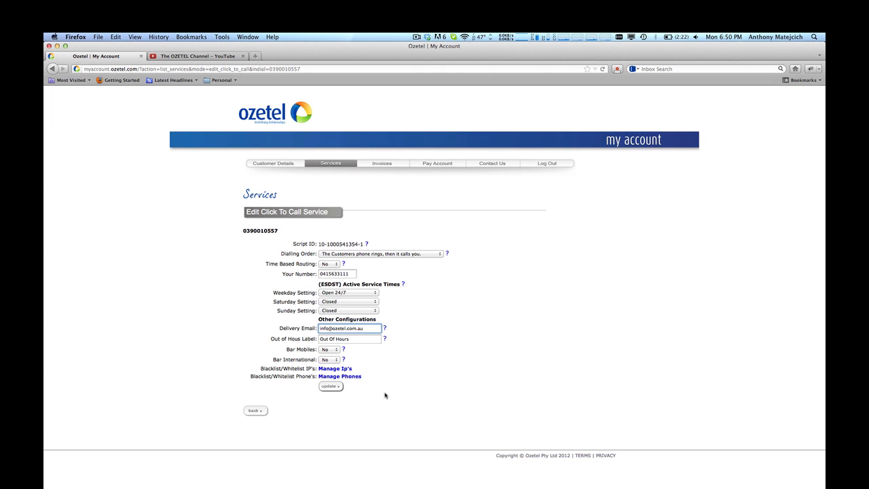
click(331, 386)
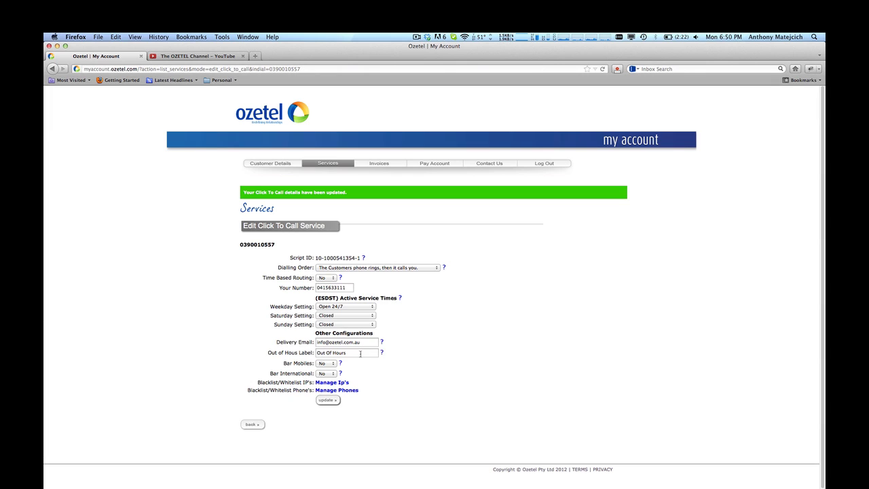
Replace the Click To Call service's out-of-hours label with "Not Available".
click(360, 353)
click(355, 353)
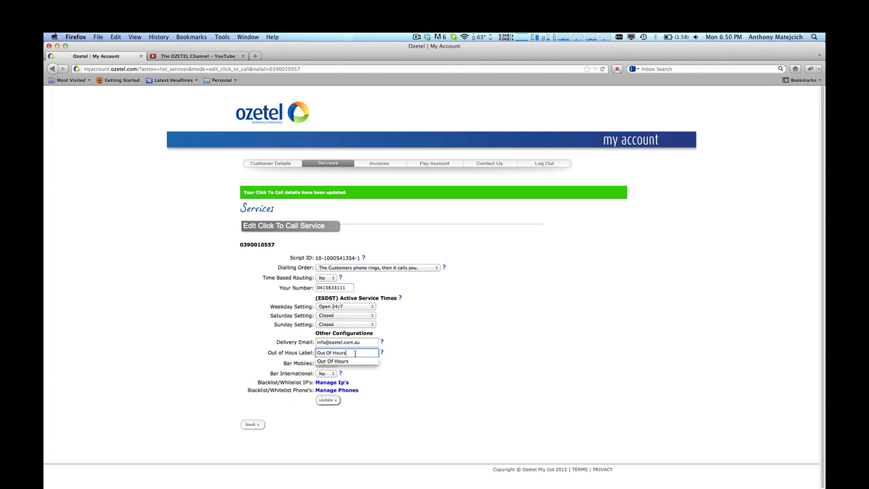
key(BackSpace)
key(BackSpace)
key(BackSpace)
key(BackSpace)
key(BackSpace)
key(BackSpace)
key(BackSpace)
key(BackSpace)
key(BackSpace)
key(BackSpace)
key(BackSpace)
key(BackSpace)
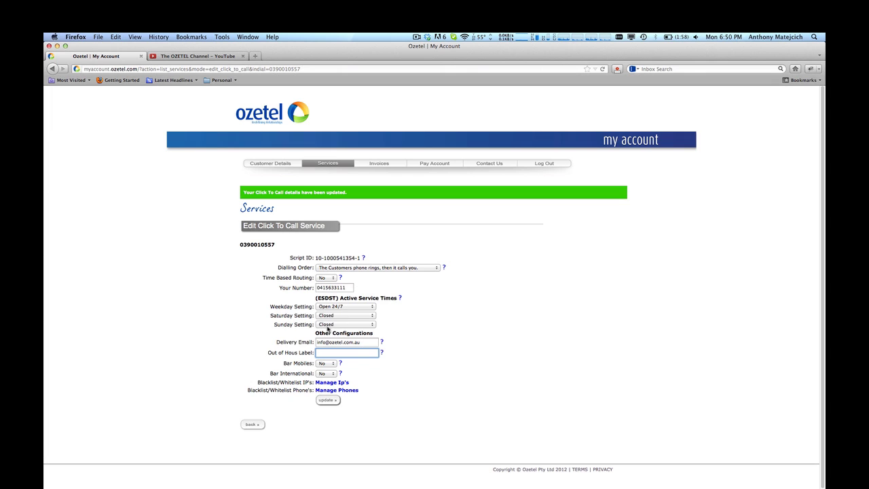
click(331, 353)
text(No)
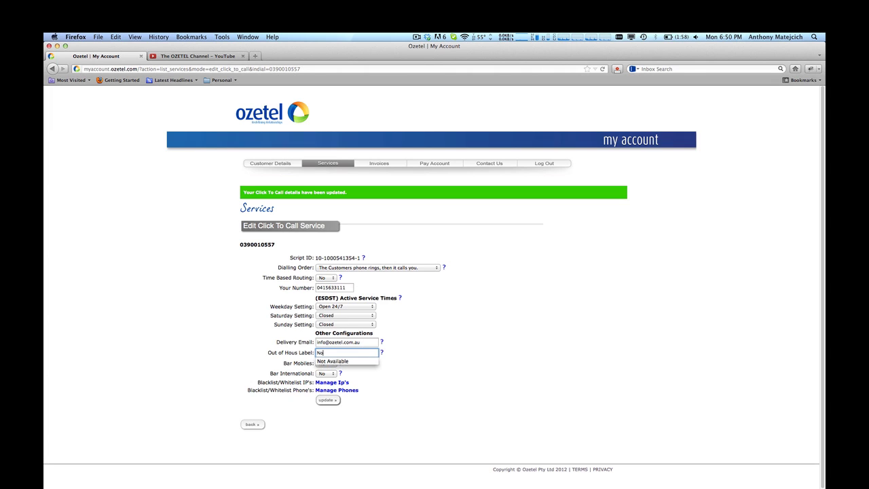
text(t Available)
click(330, 361)
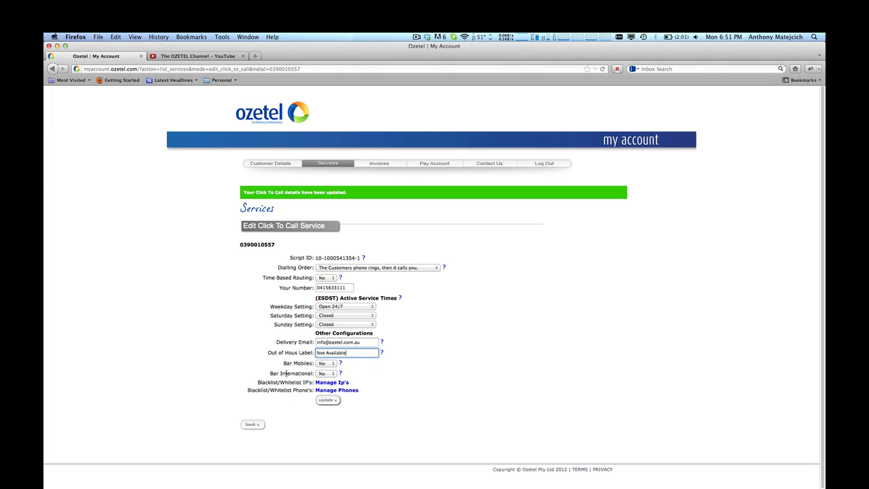
Set Bar Mobiles to Yes and save the updated Click To Call settings.
click(334, 365)
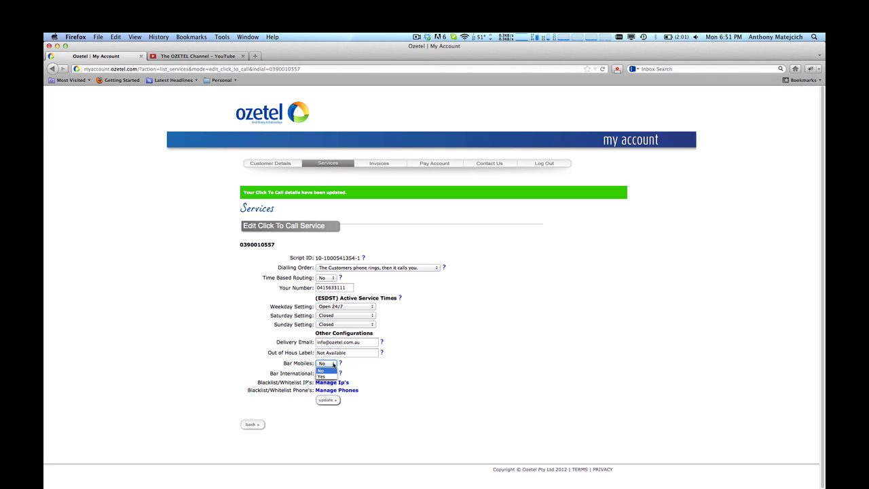
click(325, 377)
click(327, 401)
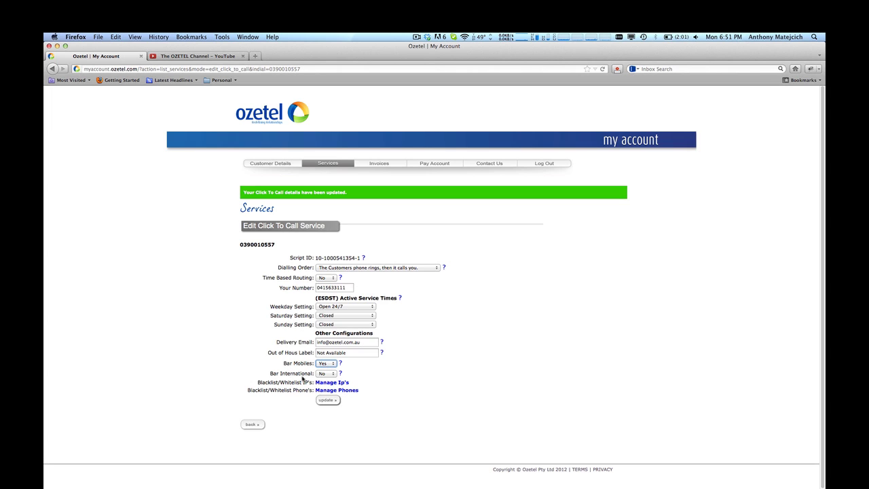
click(328, 400)
Log out of the Ozetel customer account.
click(543, 164)
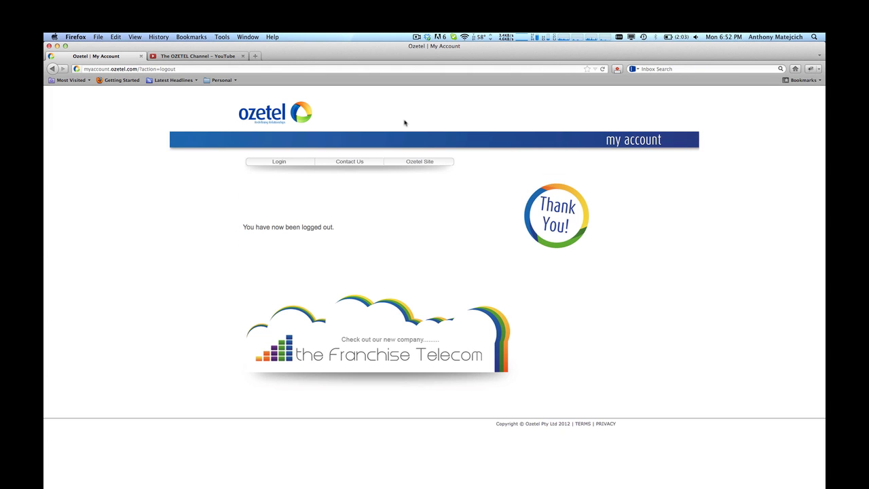
click(416, 37)
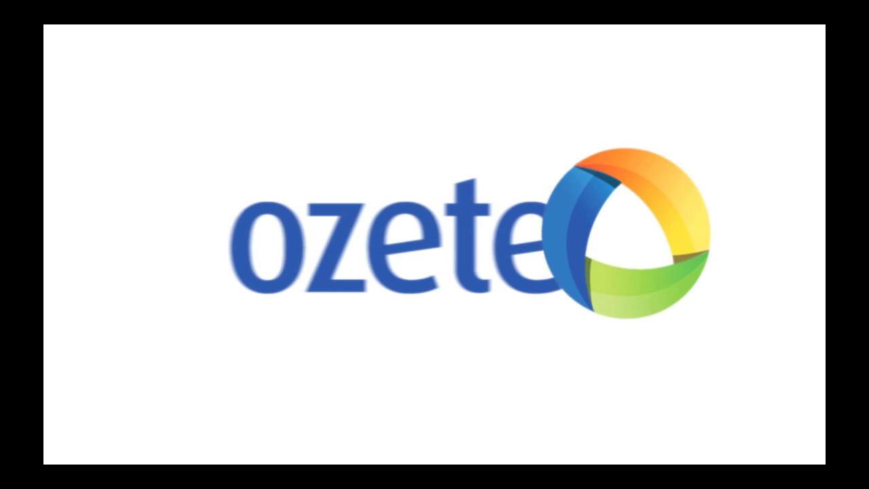